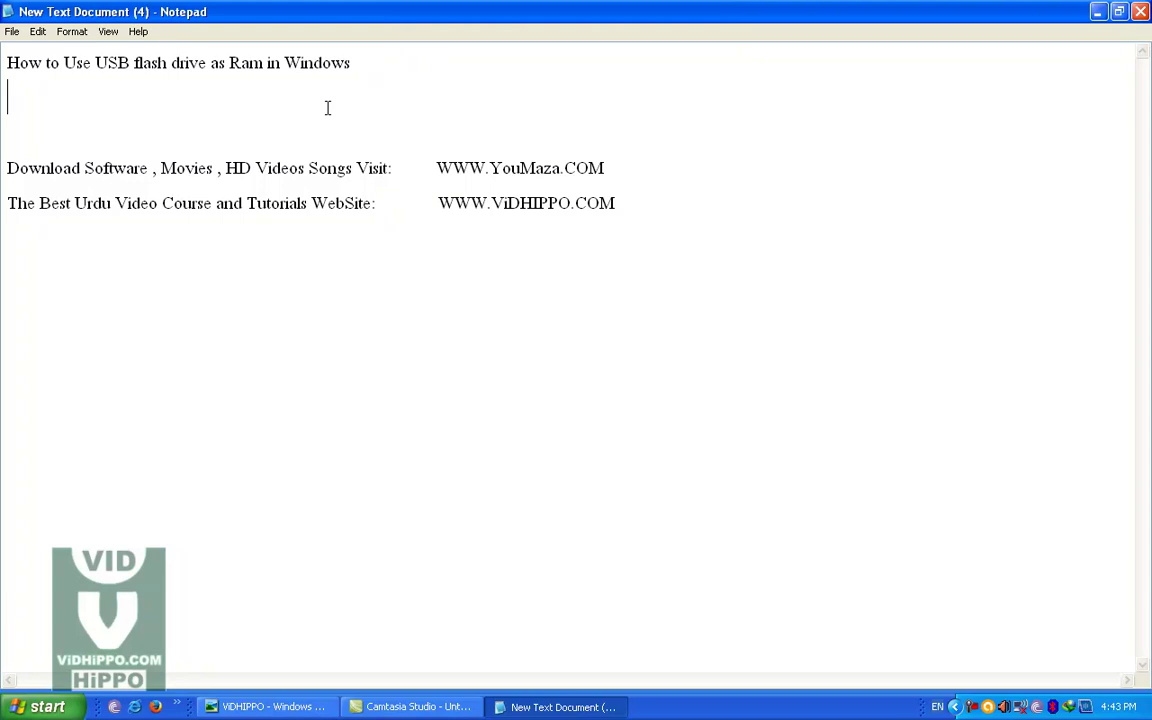
Step: Minimize the text document and picture windows, and check the drives listed in My Computer before closing it
{"action": "left_click", "coordinate": [581, 714]}
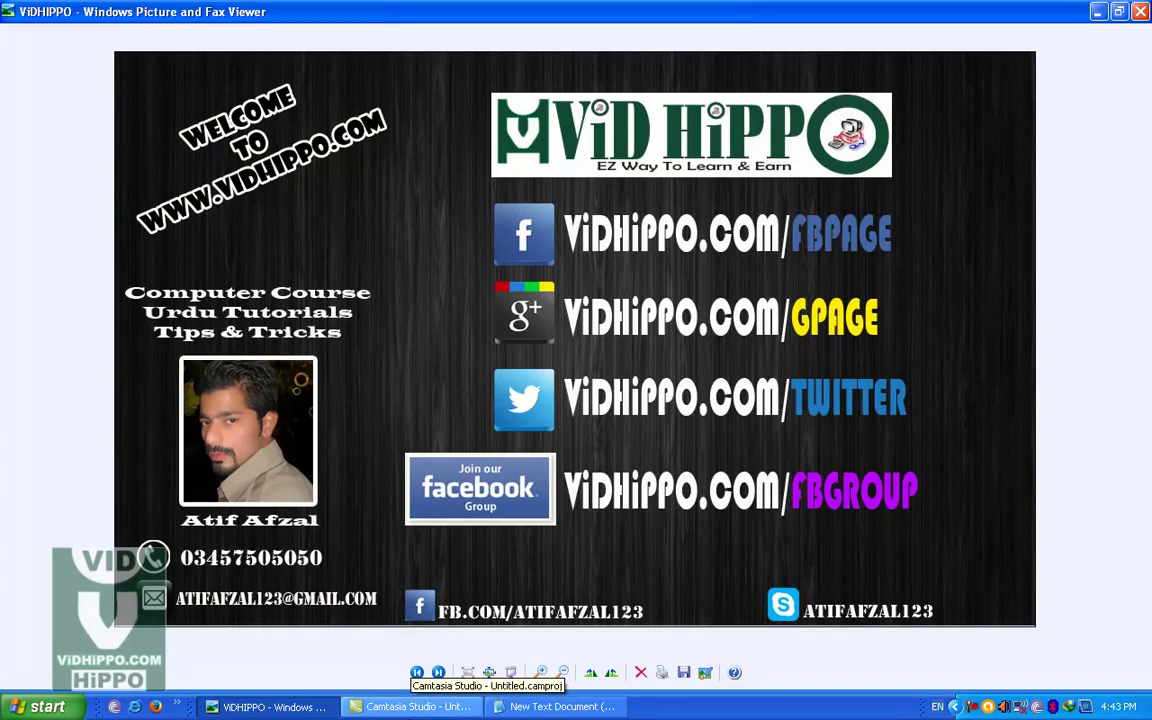
{"action": "left_click", "coordinate": [242, 714]}
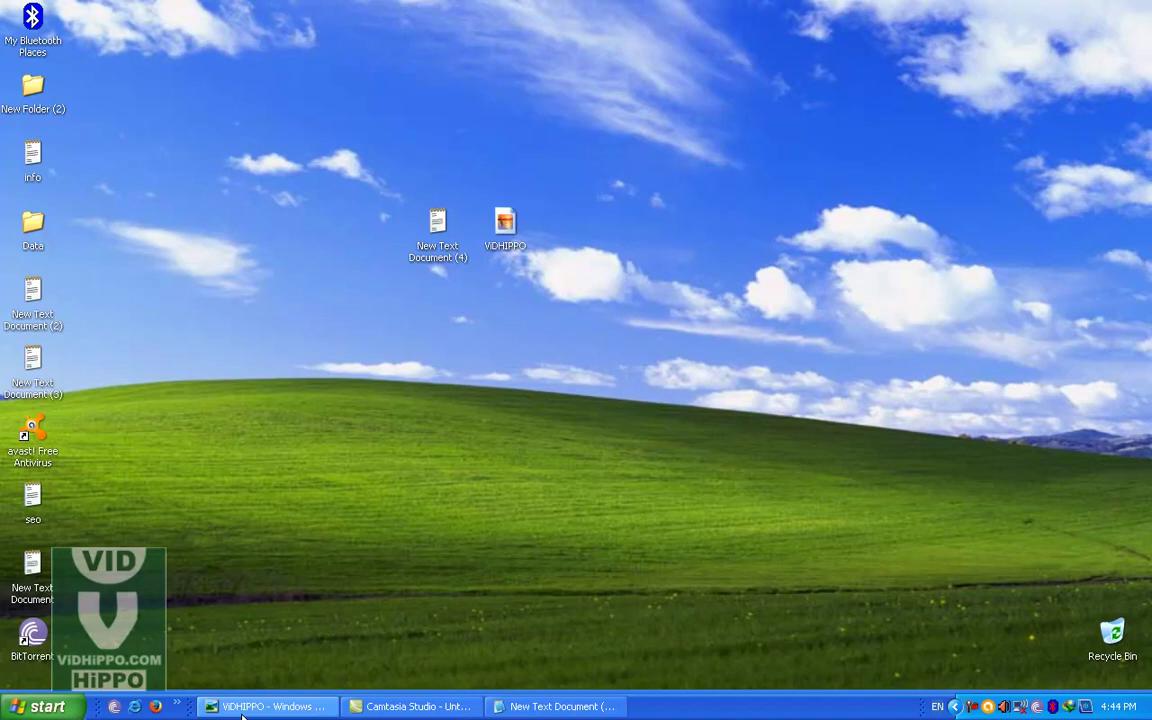
{"action": "left_click", "coordinate": [35, 707]}
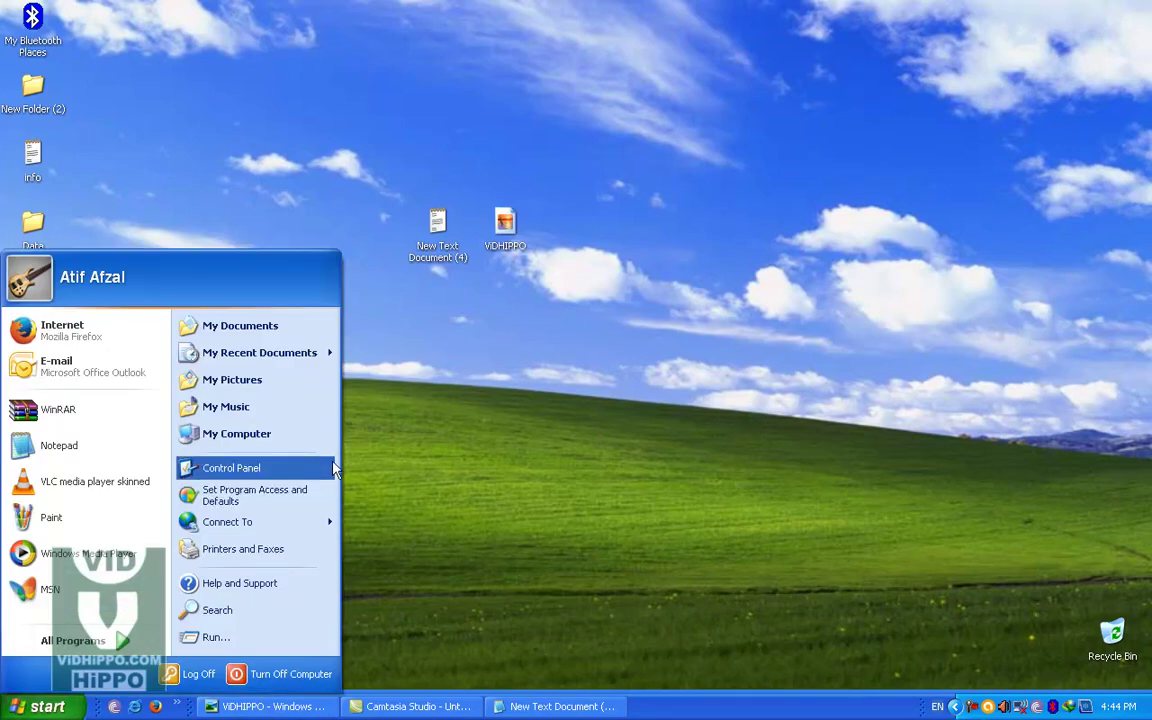
{"action": "left_click", "coordinate": [334, 436]}
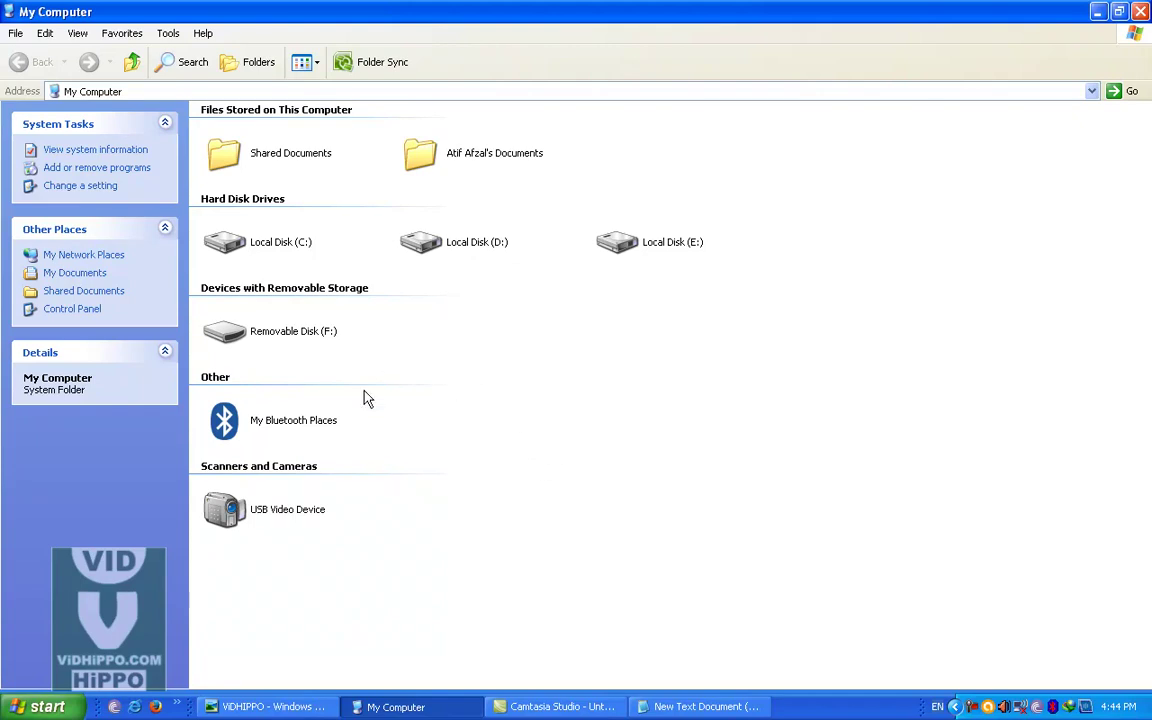
{"action": "left_click", "coordinate": [1140, 11]}
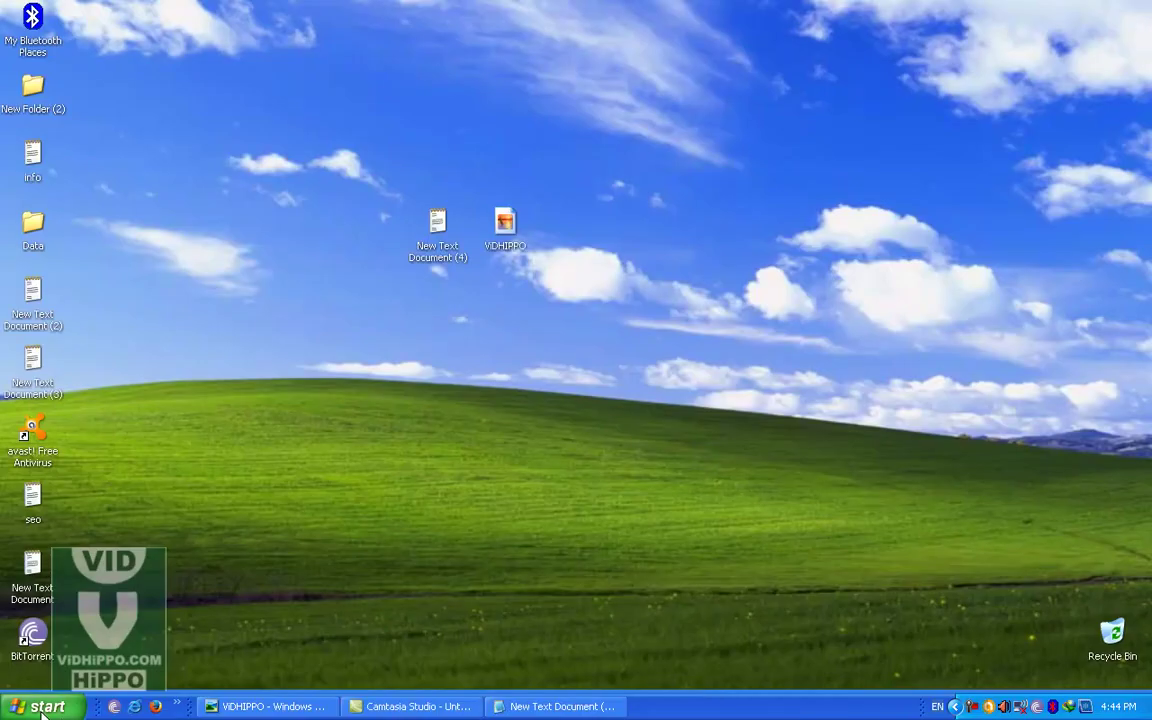
Step: Open My Computer, look at the contents of Removable Disk (G:), and return to the drive list
{"action": "left_click", "coordinate": [46, 708]}
{"action": "left_click", "coordinate": [232, 434]}
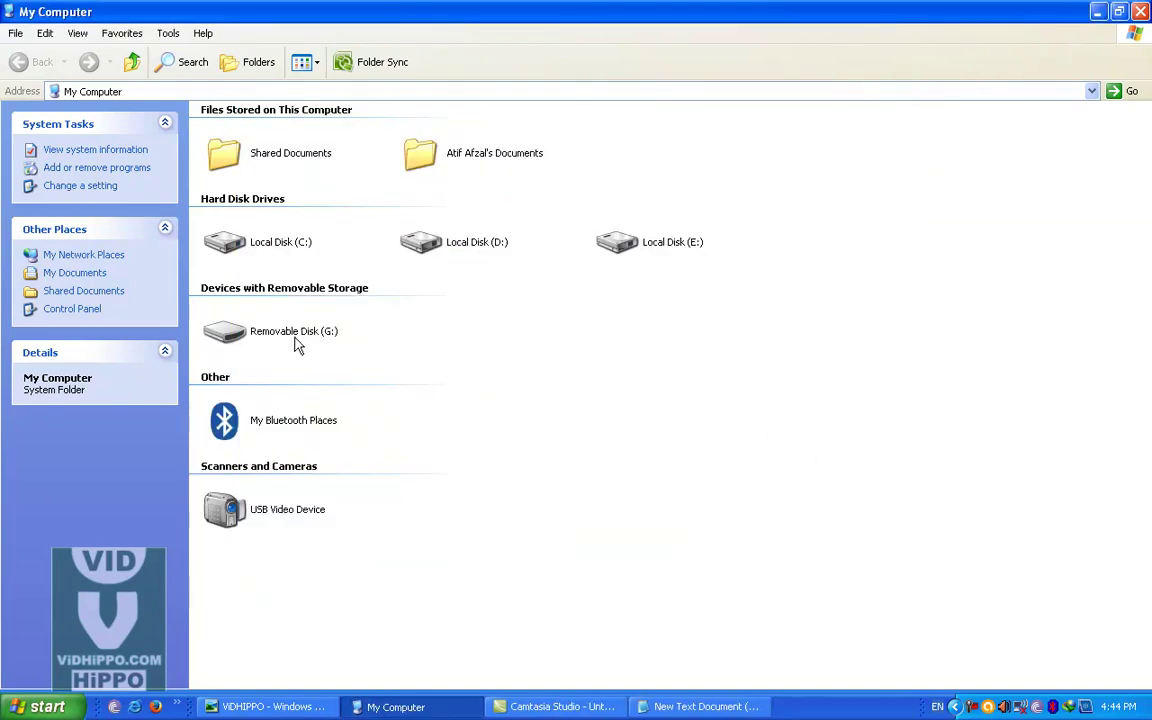
{"action": "left_click", "coordinate": [285, 338]}
{"action": "right_click", "coordinate": [285, 338]}
{"action": "left_click", "coordinate": [306, 346]}
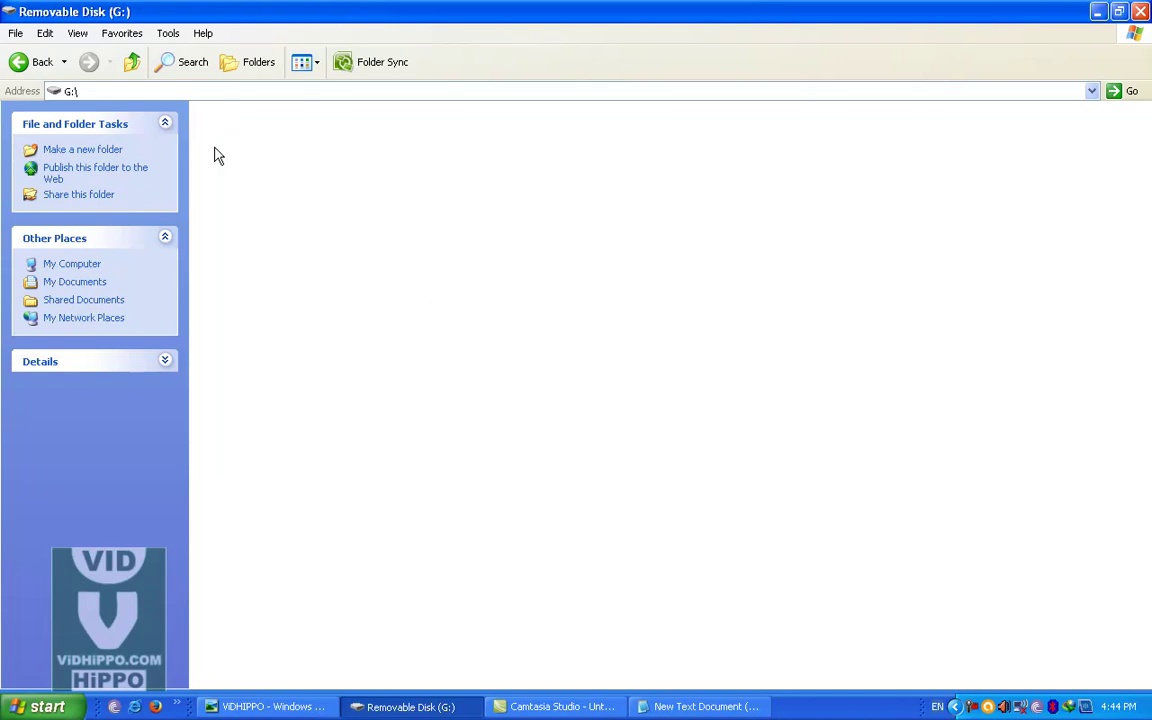
{"action": "left_click", "coordinate": [30, 64]}
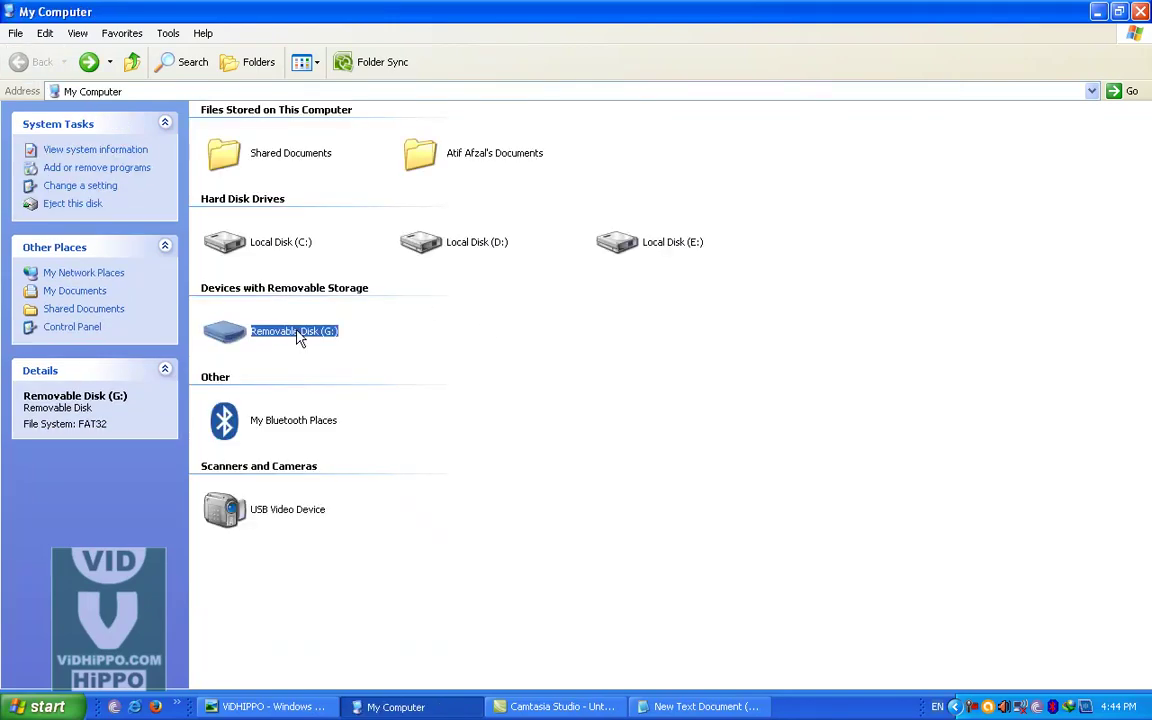
Step: Open the format options for Removable Disk (G:) and choose 1.88 GB capacity with the FAT32 file system
{"action": "right_click", "coordinate": [297, 338]}
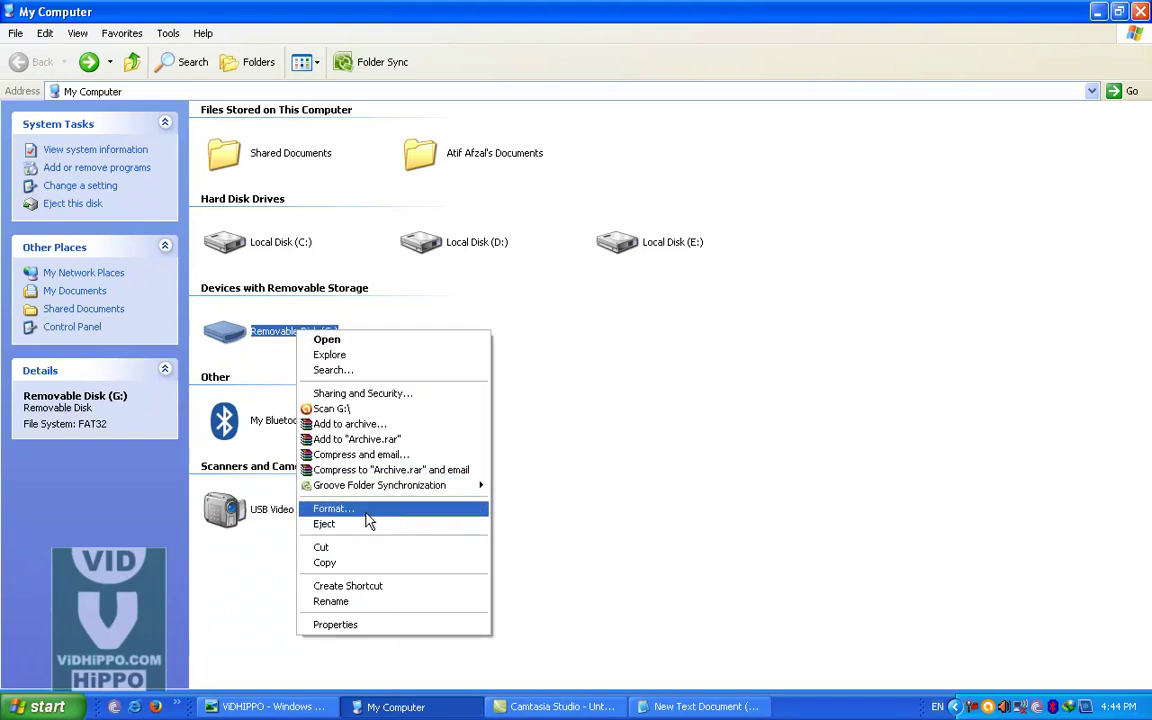
{"action": "right_click", "coordinate": [243, 338]}
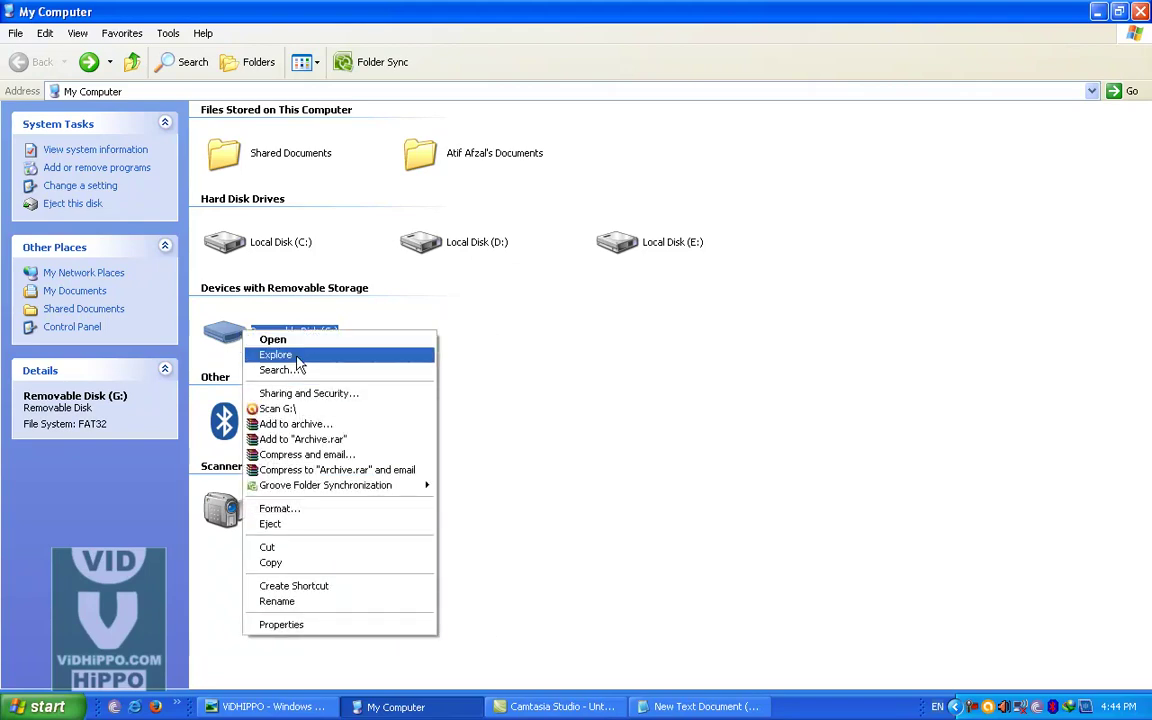
{"action": "left_click", "coordinate": [290, 510]}
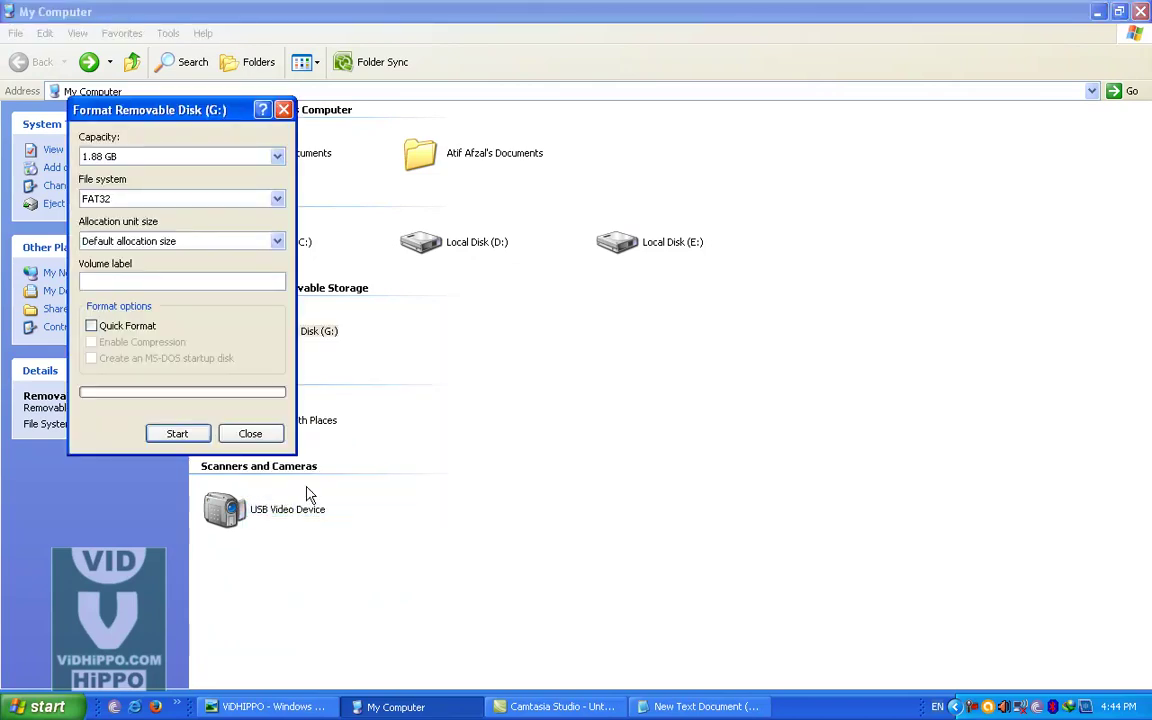
{"action": "left_click_drag", "start_coordinate": [159, 113], "coordinate": [462, 200]}
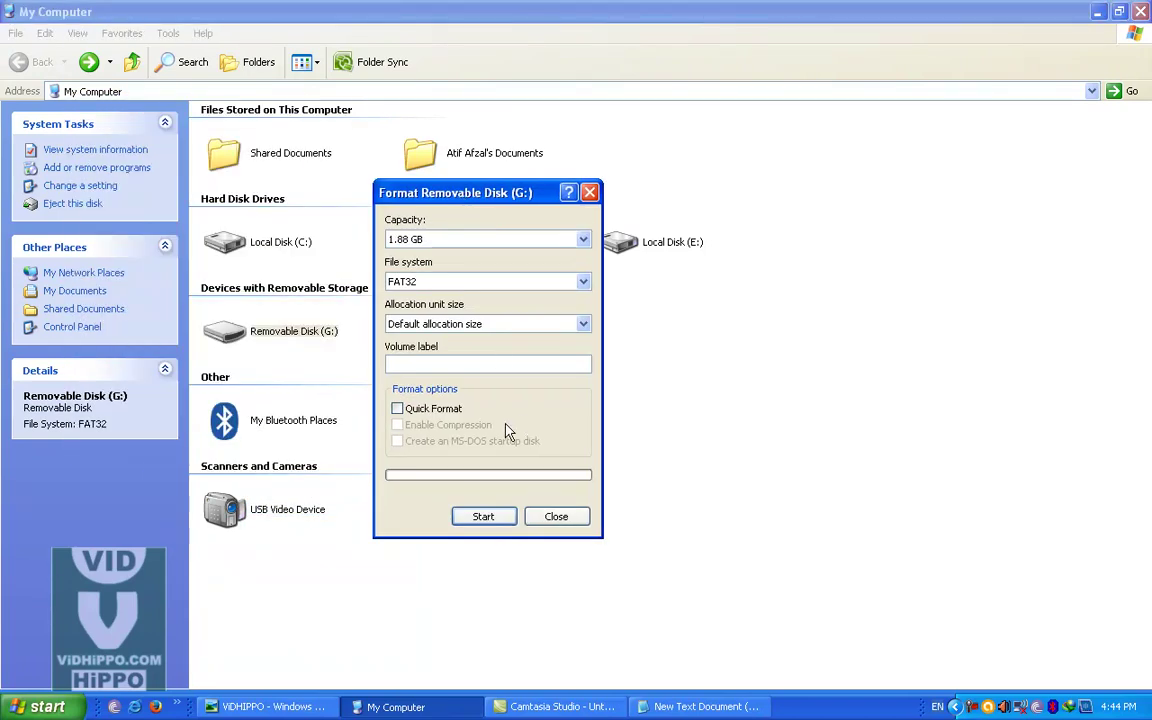
{"action": "left_click", "coordinate": [440, 244]}
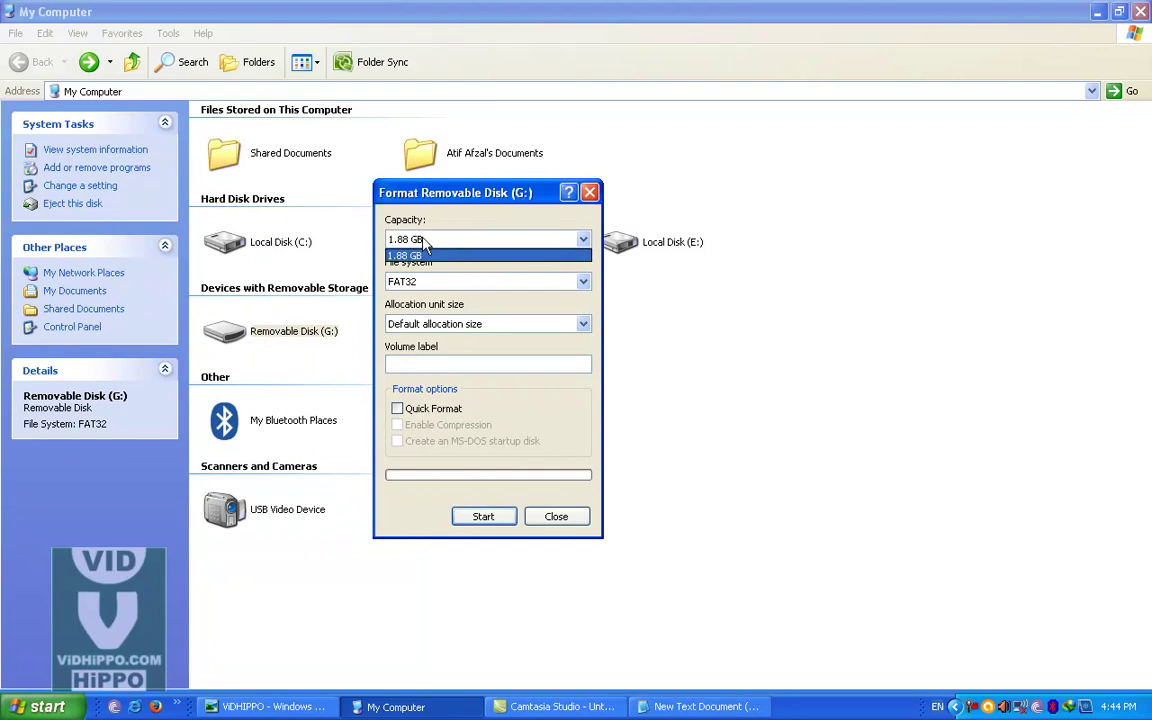
{"action": "left_click", "coordinate": [432, 253]}
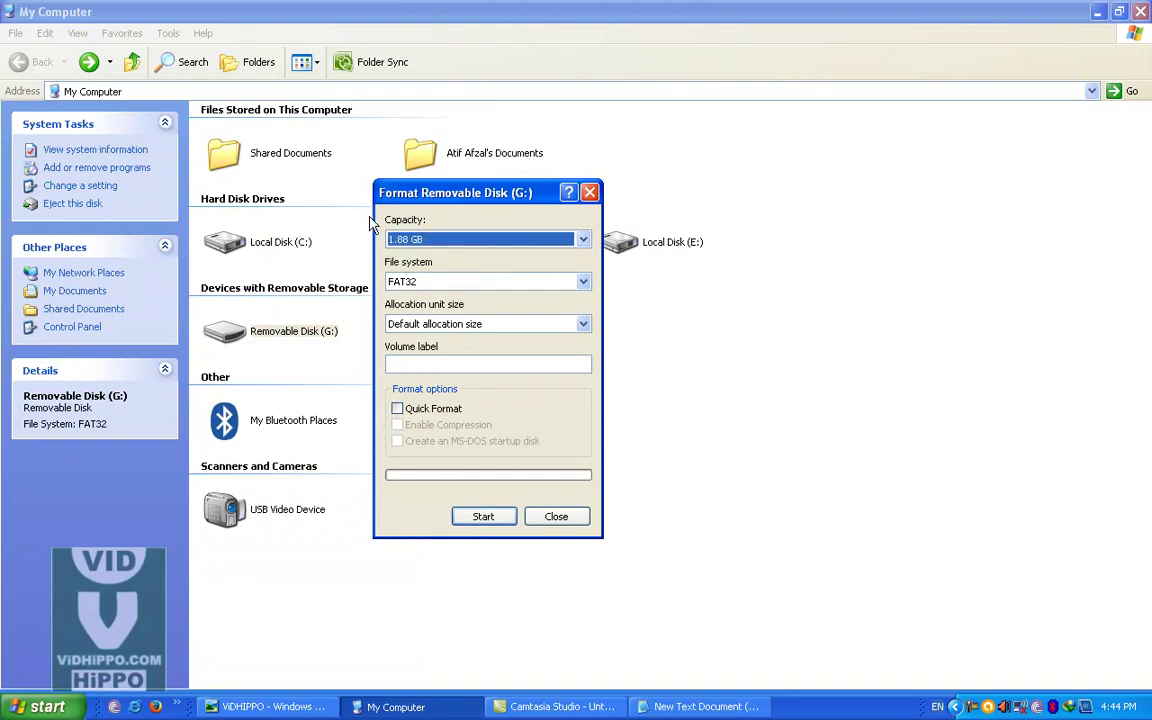
{"action": "left_click", "coordinate": [409, 283]}
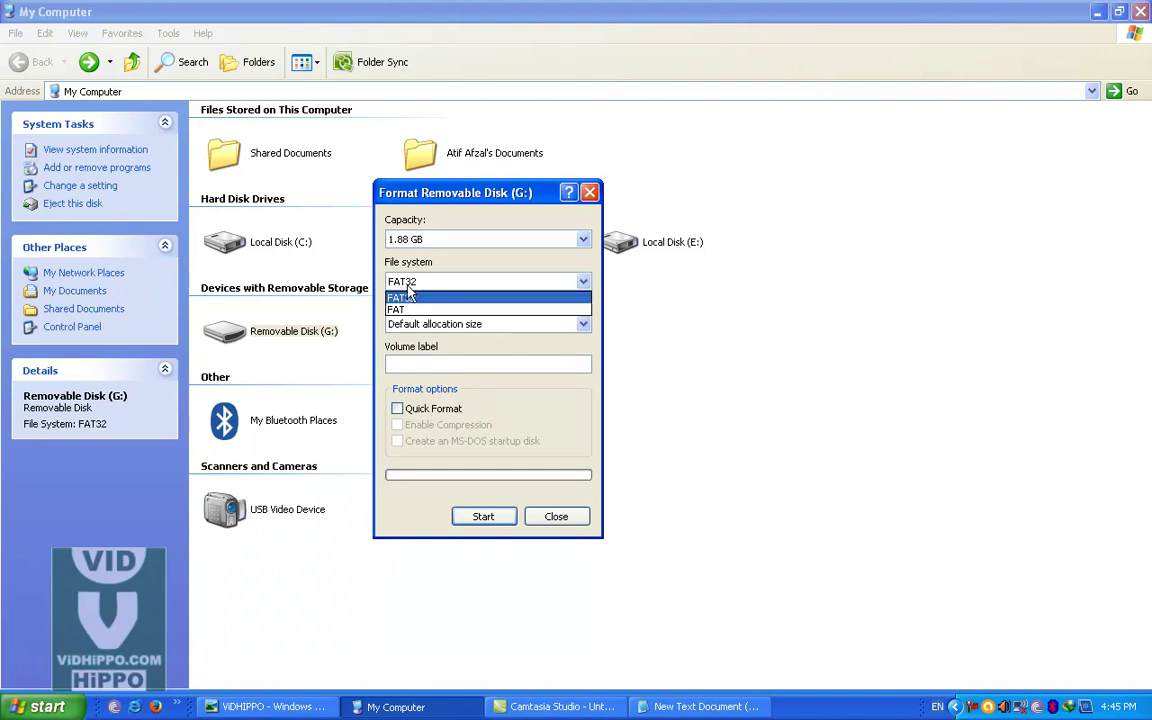
{"action": "left_click", "coordinate": [409, 292]}
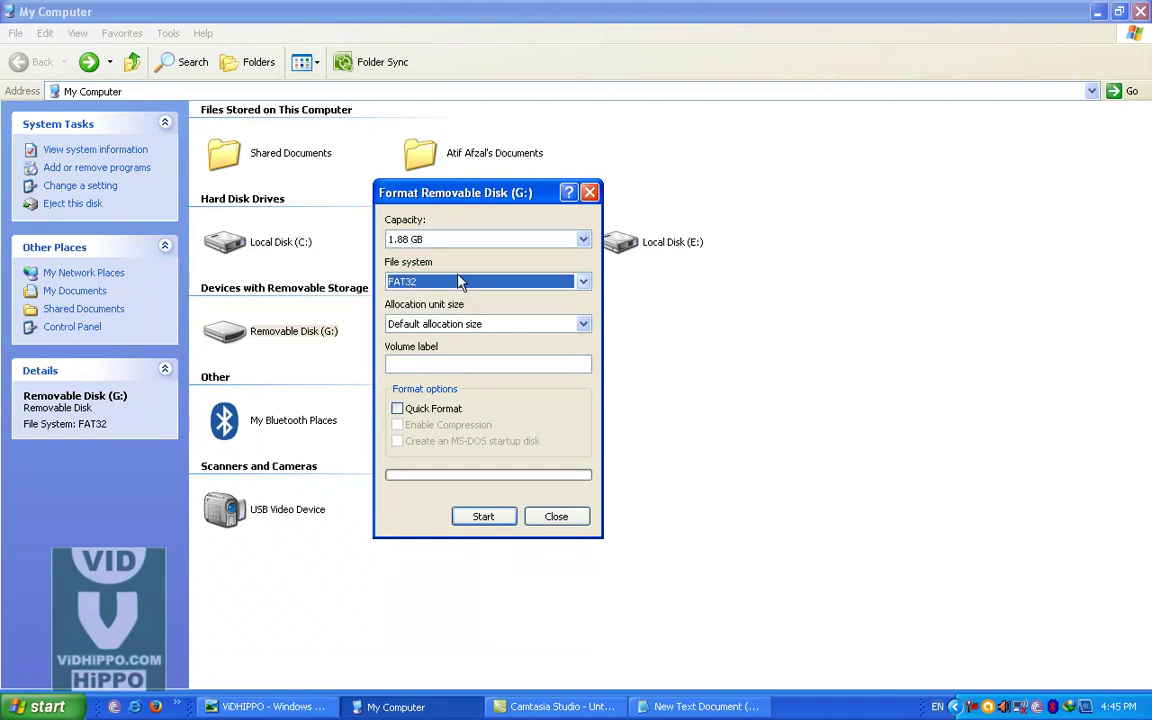
Step: Run the format of Removable Disk (G:), accepting the data erasure, and close the format dialog
{"action": "left_click", "coordinate": [480, 517]}
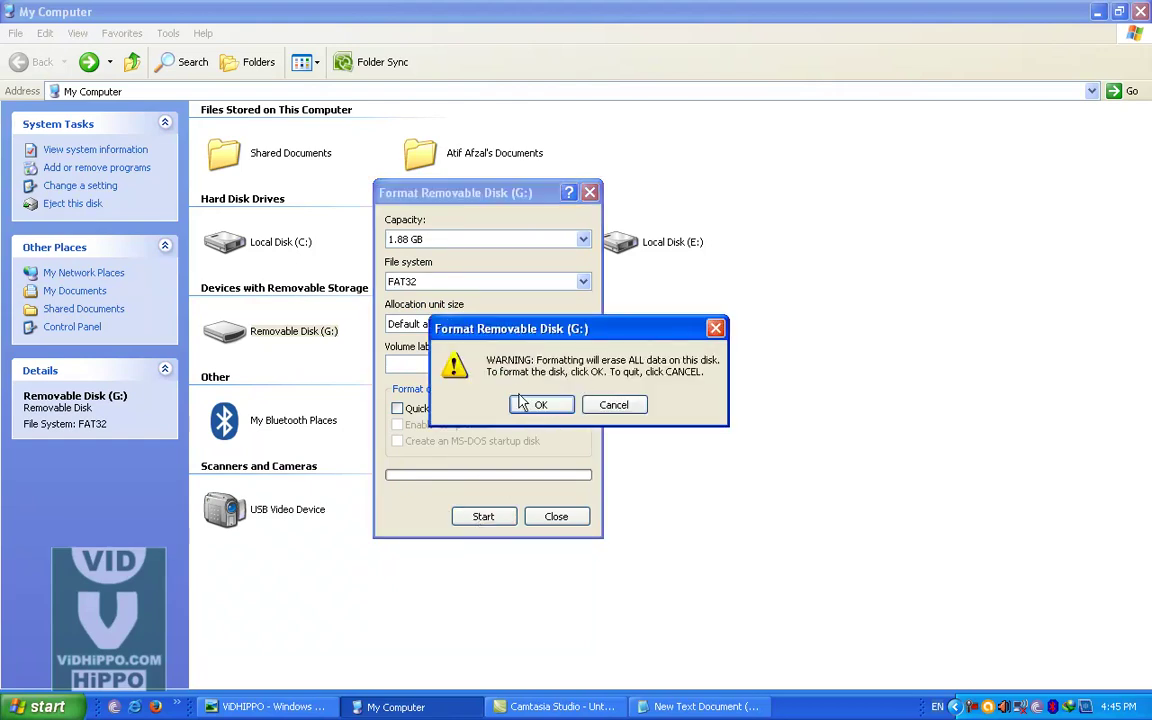
{"action": "left_click", "coordinate": [541, 408]}
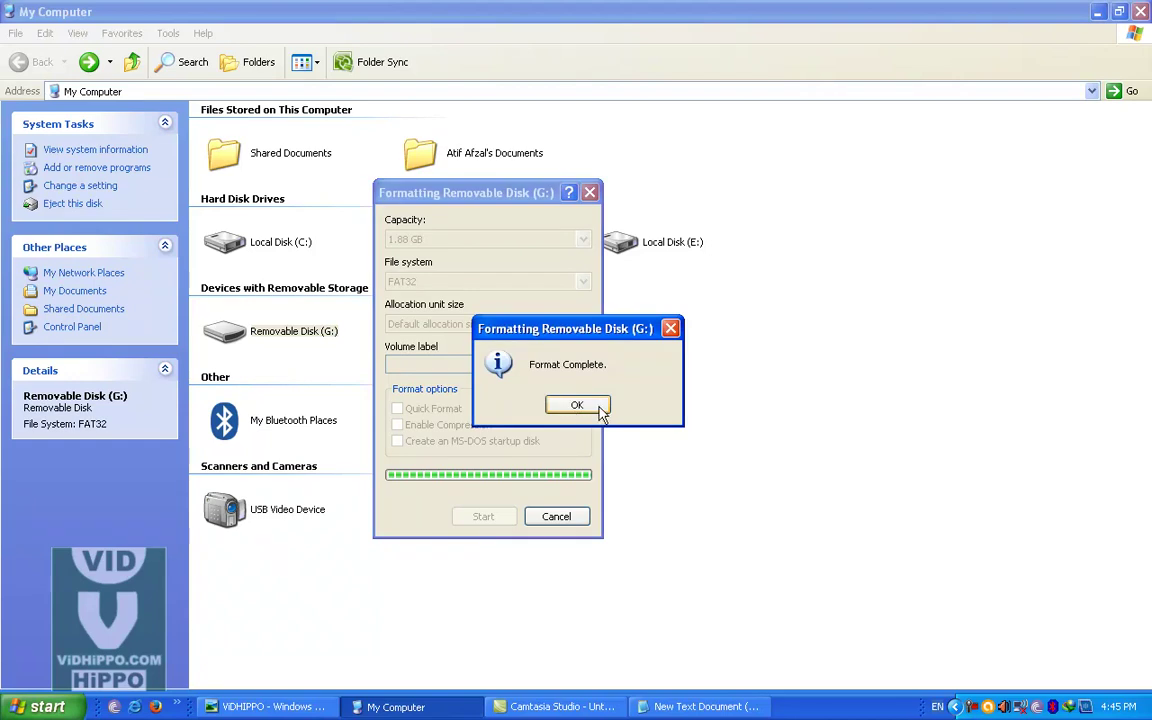
{"action": "left_click", "coordinate": [577, 405]}
{"action": "left_click", "coordinate": [556, 518]}
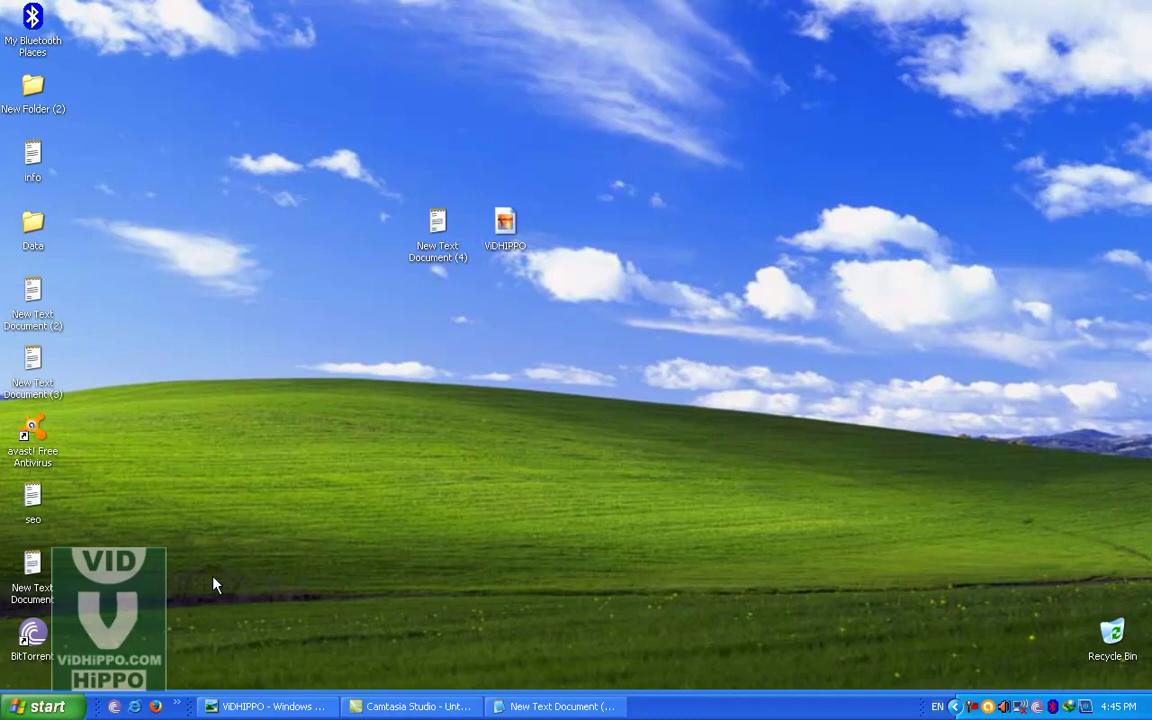
Step: Show the My Computer icon on the desktop
{"action": "left_click", "coordinate": [52, 709]}
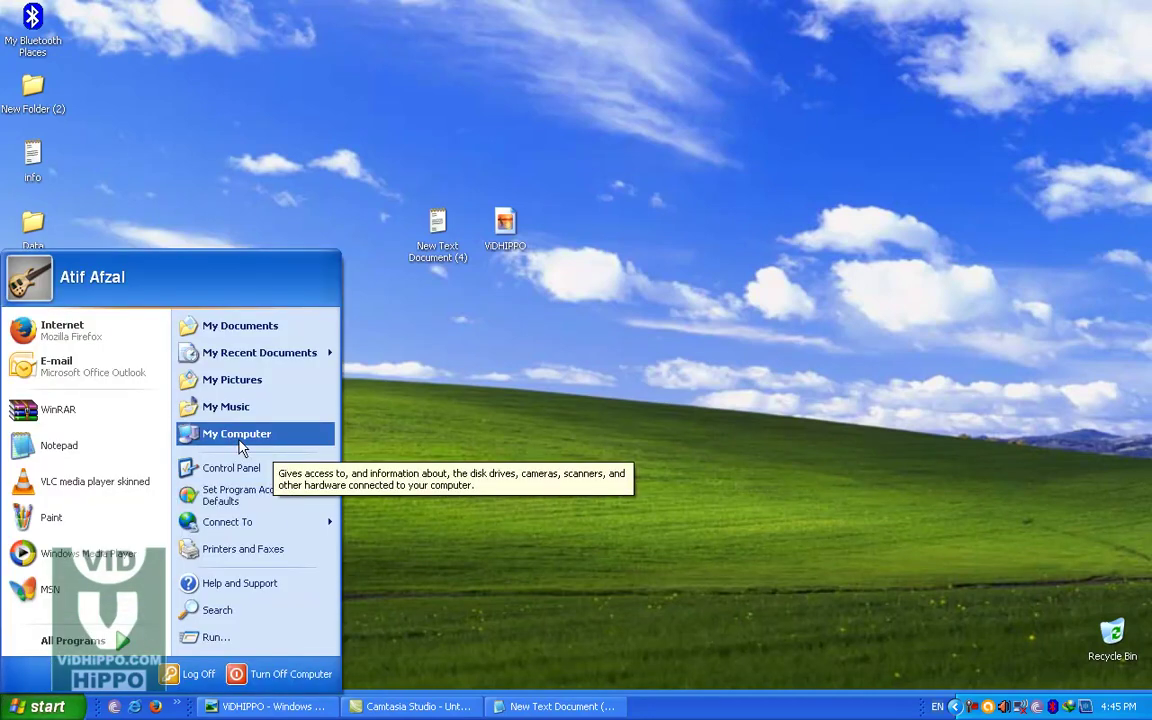
{"action": "left_click", "coordinate": [200, 245]}
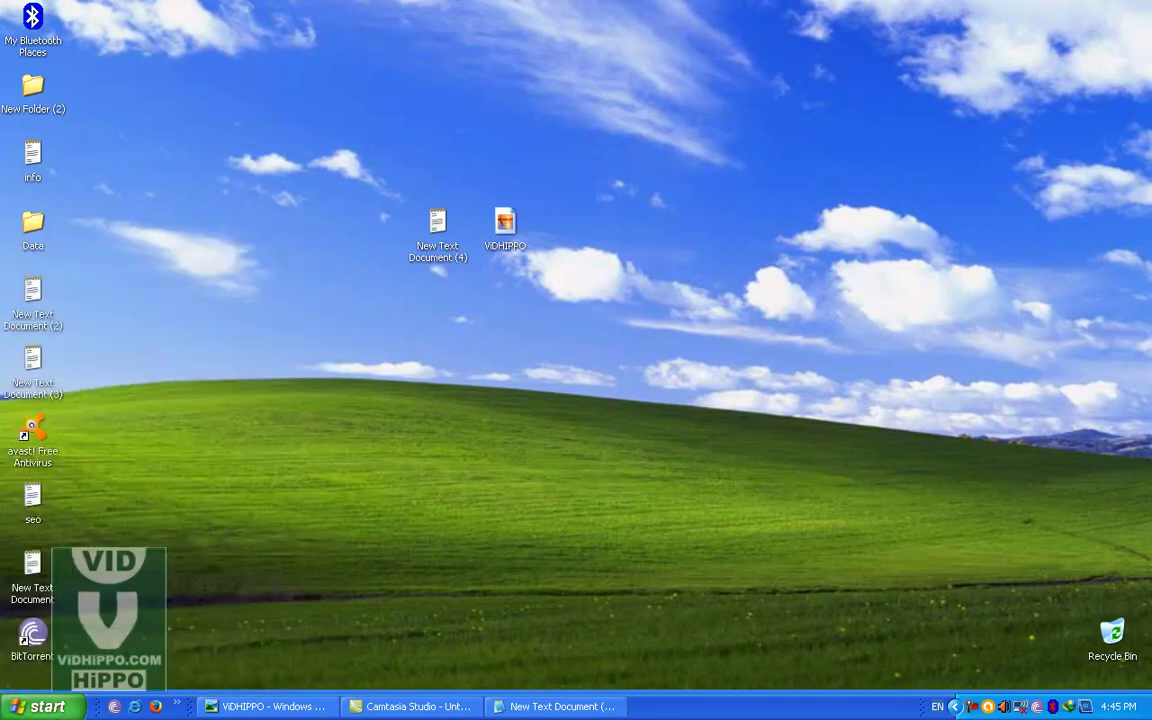
{"action": "left_click", "coordinate": [47, 707]}
{"action": "right_click", "coordinate": [267, 436]}
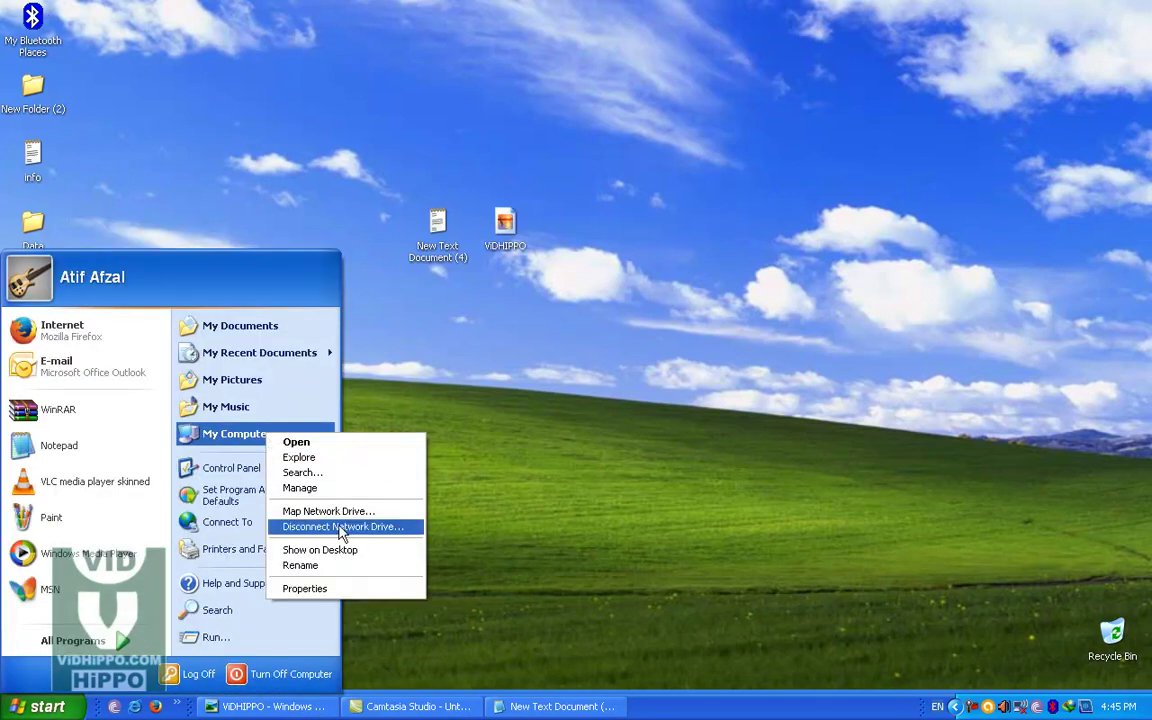
{"action": "left_click", "coordinate": [338, 550]}
{"action": "left_click", "coordinate": [375, 480]}
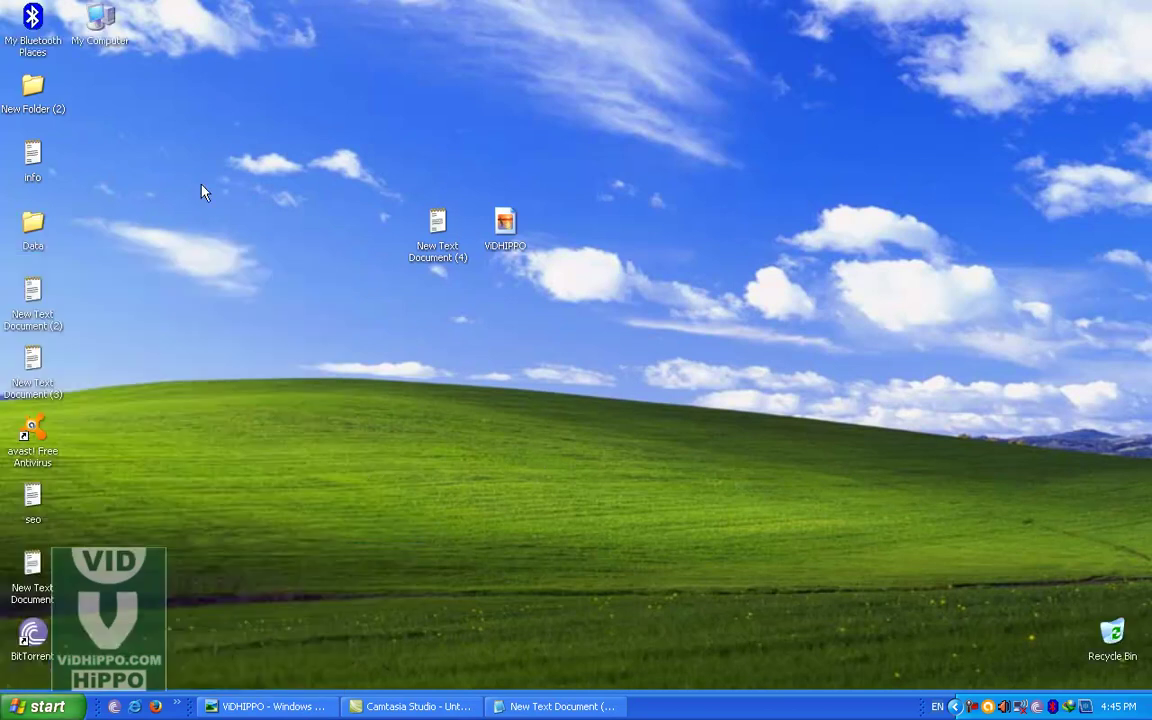
Step: Open the Virtual Memory settings through the advanced performance options in My Computer's System Properties
{"action": "right_click", "coordinate": [107, 47]}
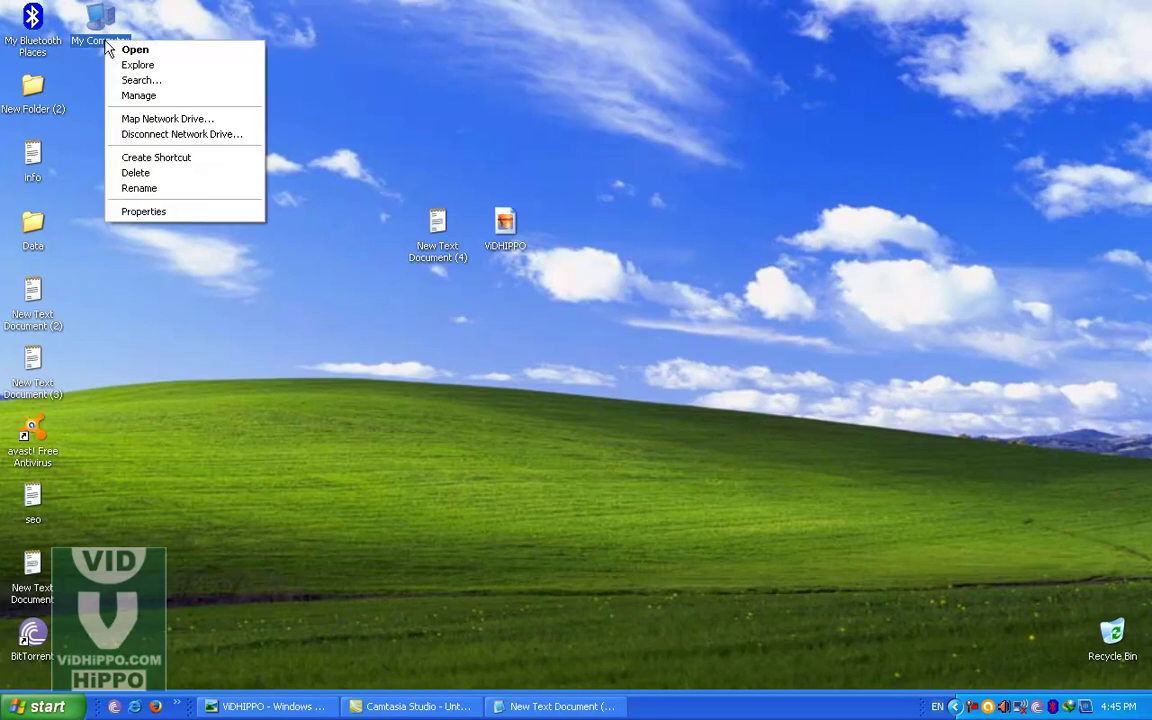
{"action": "left_click", "coordinate": [150, 220]}
{"action": "left_click_drag", "start_coordinate": [214, 90], "coordinate": [247, 80]}
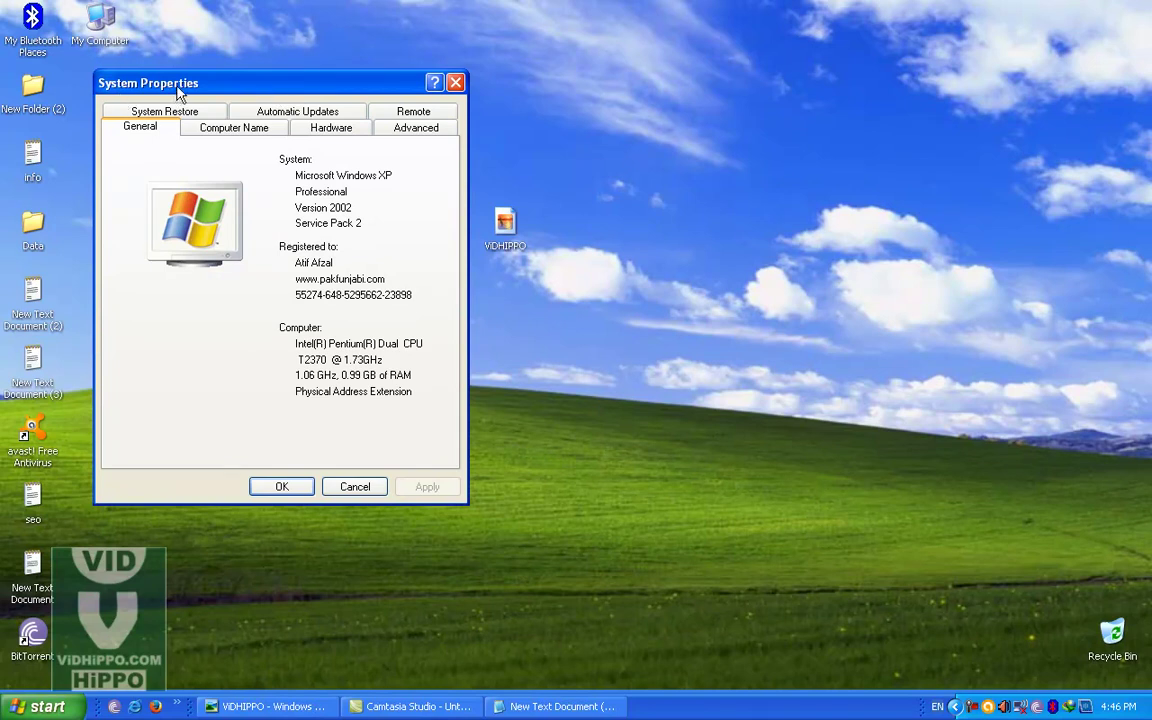
{"action": "left_click", "coordinate": [395, 128]}
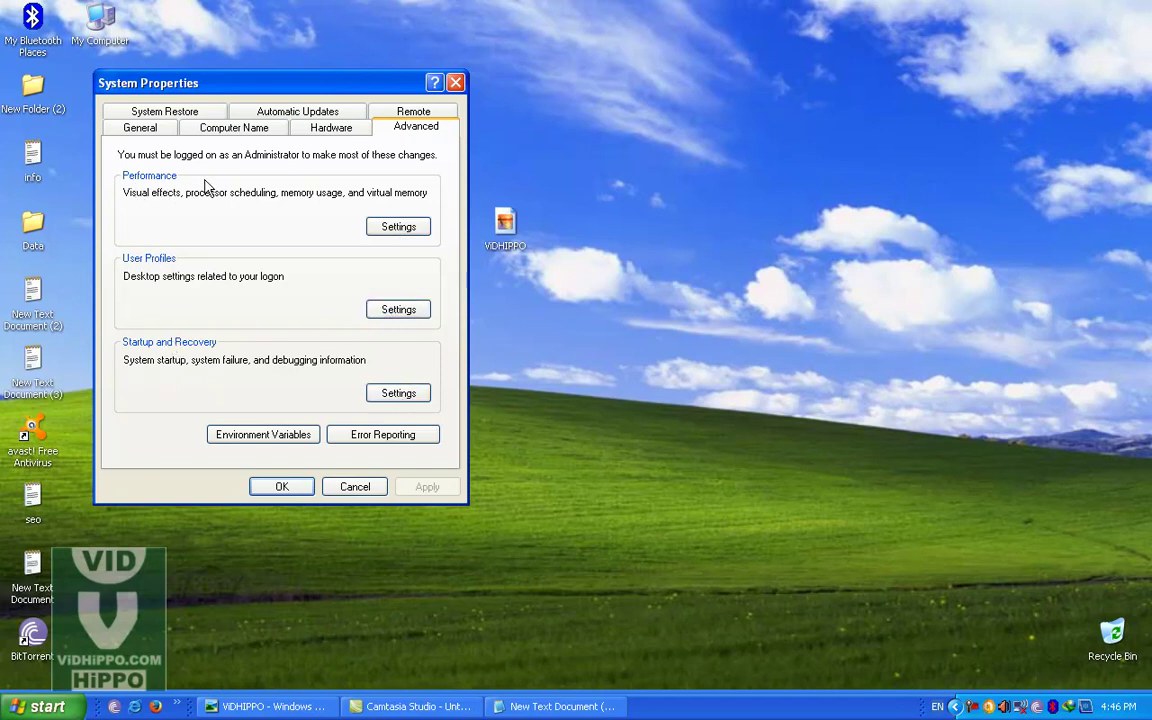
{"action": "left_click", "coordinate": [400, 229]}
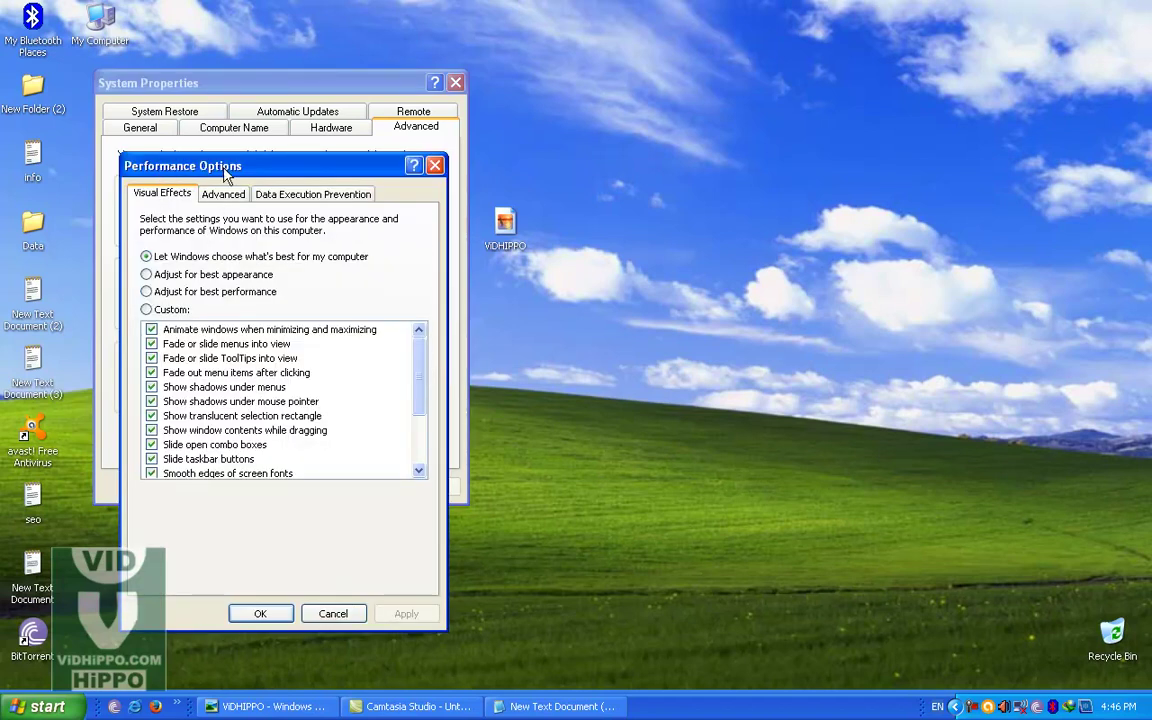
{"action": "left_click", "coordinate": [222, 197]}
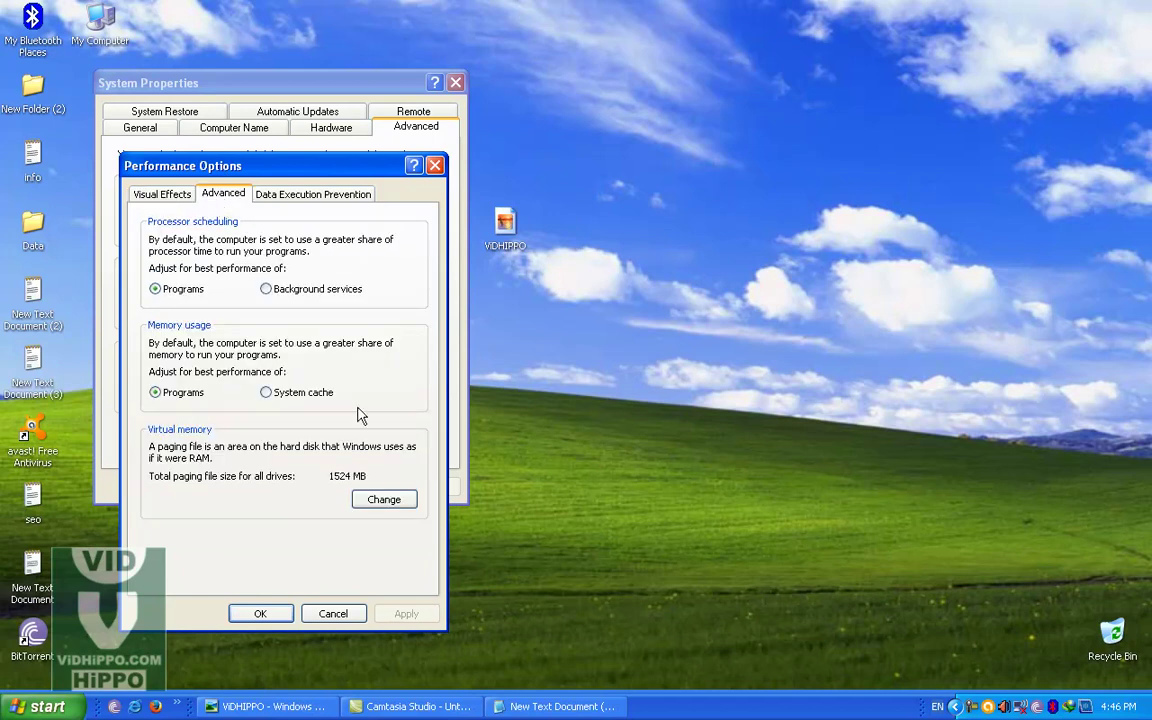
{"action": "left_click", "coordinate": [393, 507]}
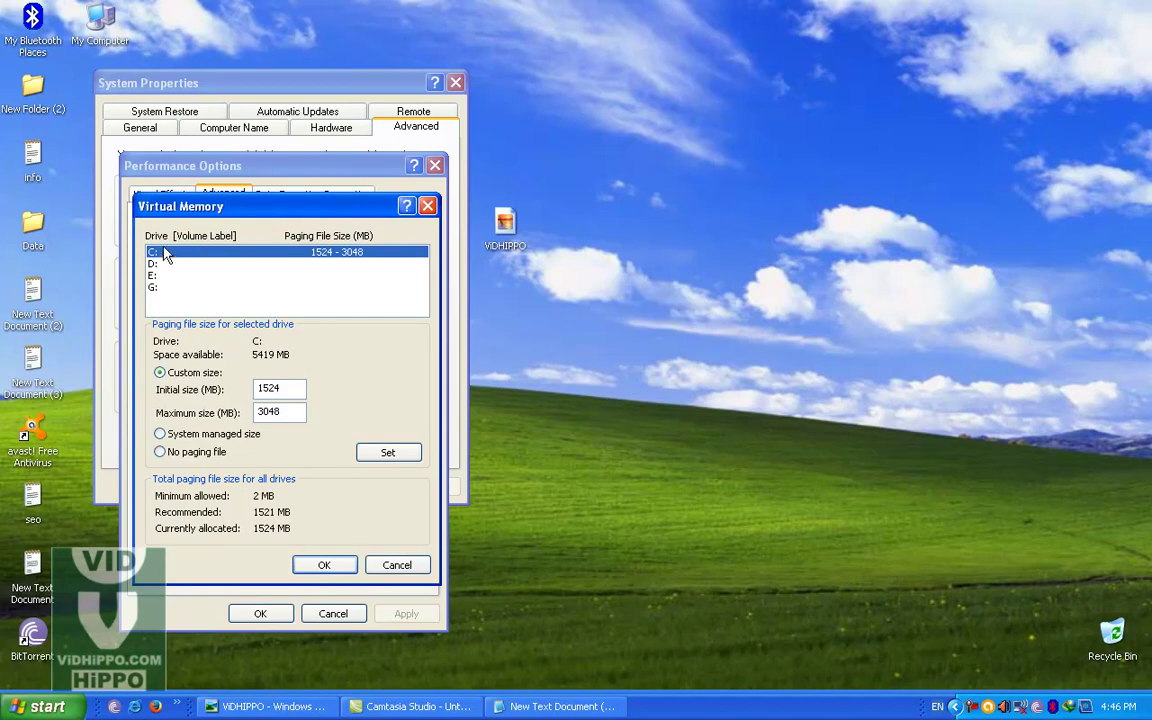
Step: Select drive G: for a custom-size paging file and set its initial size to 1900 MB
{"action": "left_click", "coordinate": [88, 20]}
{"action": "double_click", "coordinate": [88, 20]}
{"action": "left_click", "coordinate": [153, 289]}
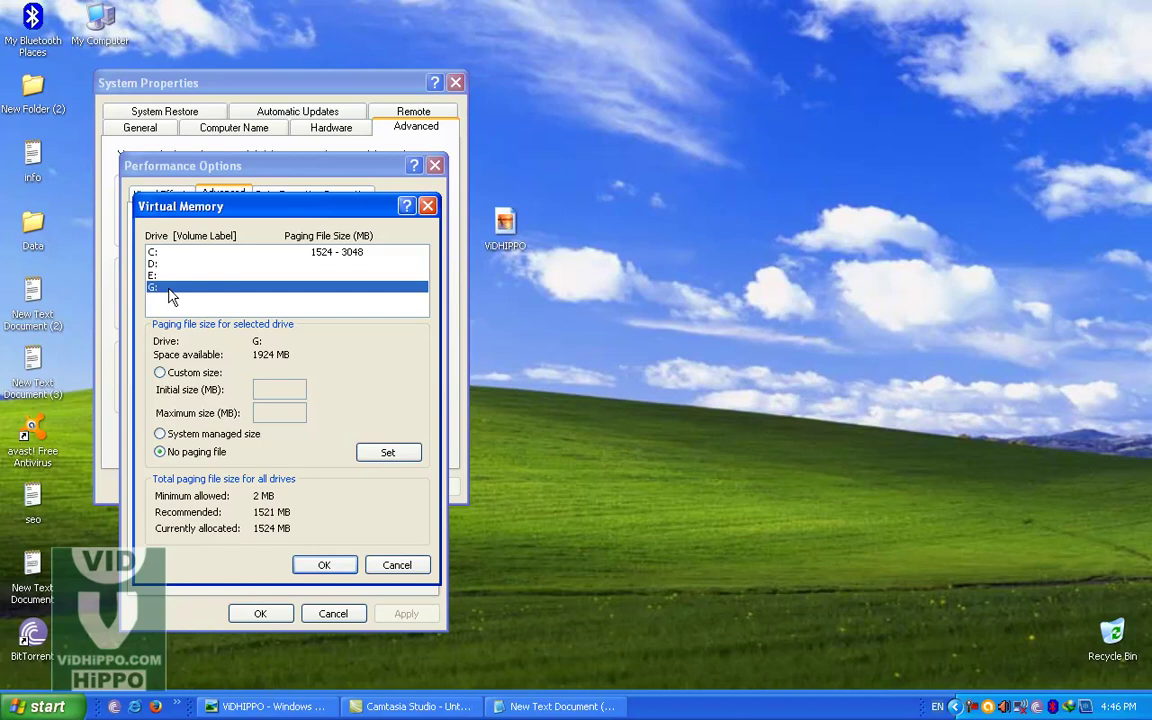
{"action": "left_click", "coordinate": [160, 374]}
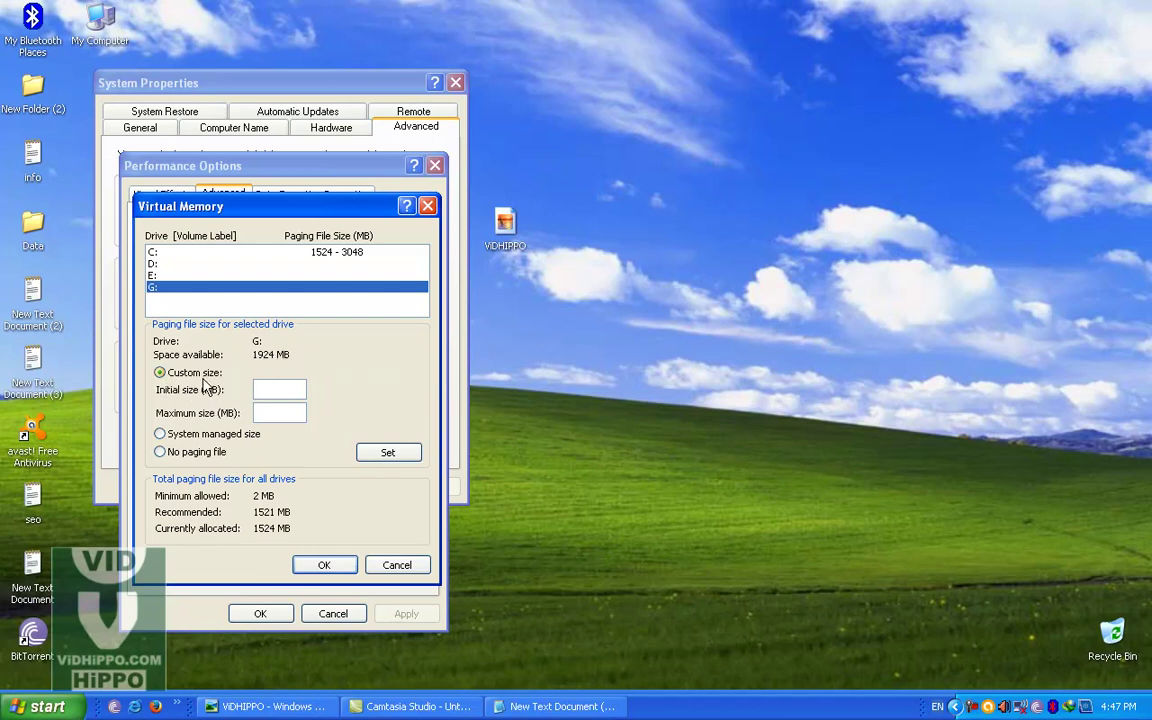
{"action": "left_click", "coordinate": [260, 388]}
{"action": "type", "text": "1900"}
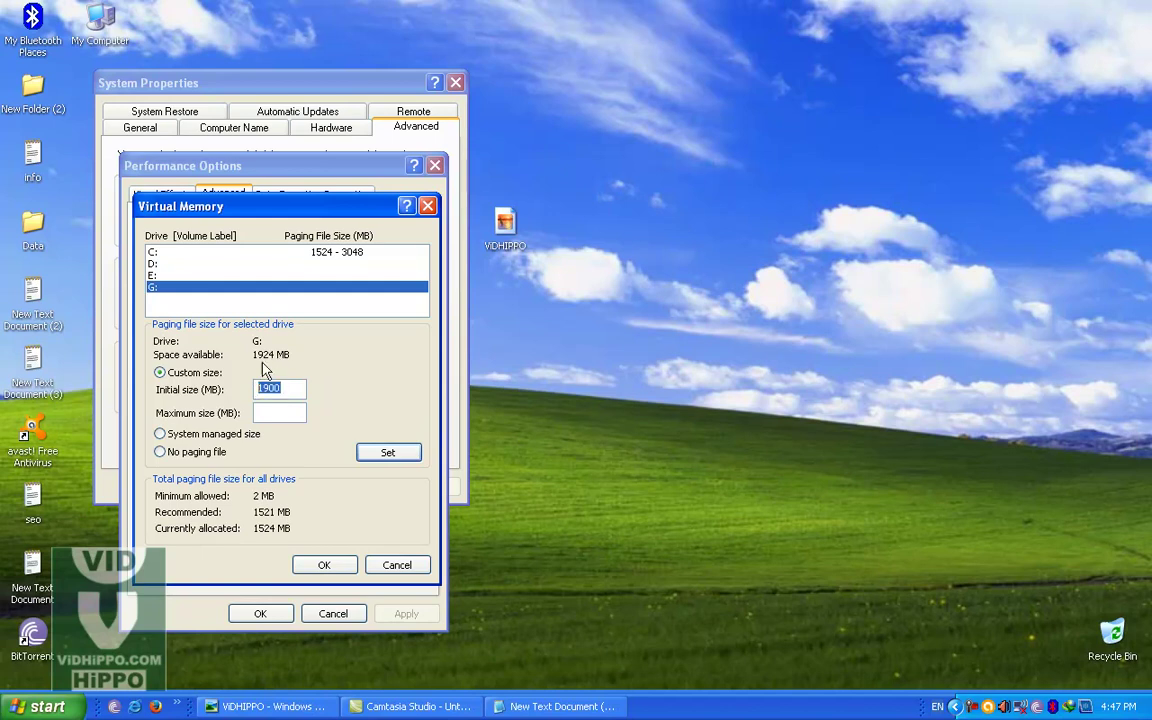
{"action": "left_click", "coordinate": [285, 390]}
{"action": "left_click_drag", "start_coordinate": [285, 390], "coordinate": [258, 392]}
{"action": "left_click", "coordinate": [285, 391]}
{"action": "left_click_drag", "start_coordinate": [285, 391], "coordinate": [257, 391]}
{"action": "left_click", "coordinate": [285, 390]}
Step: Set the maximum paging file size for drive G: to 1900 MB and assign the custom size to the drive
{"action": "left_click", "coordinate": [270, 413]}
{"action": "type", "text": "1900"}
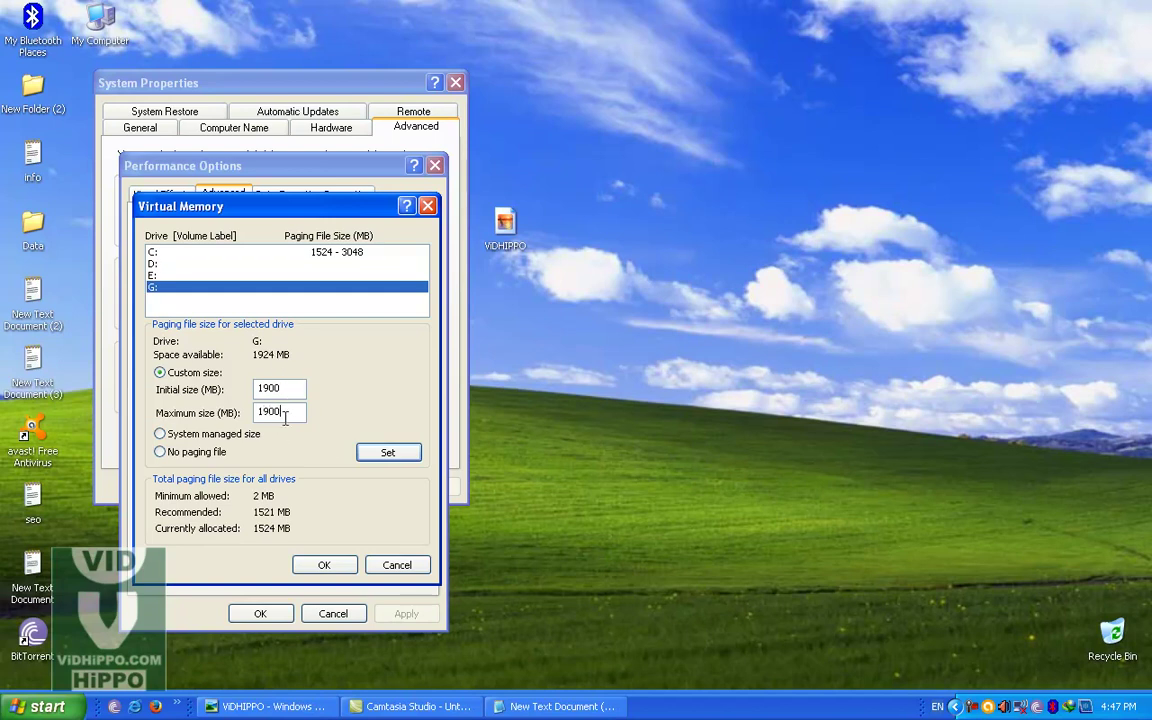
{"action": "left_click_drag", "start_coordinate": [285, 410], "coordinate": [238, 418]}
{"action": "left_click", "coordinate": [391, 455]}
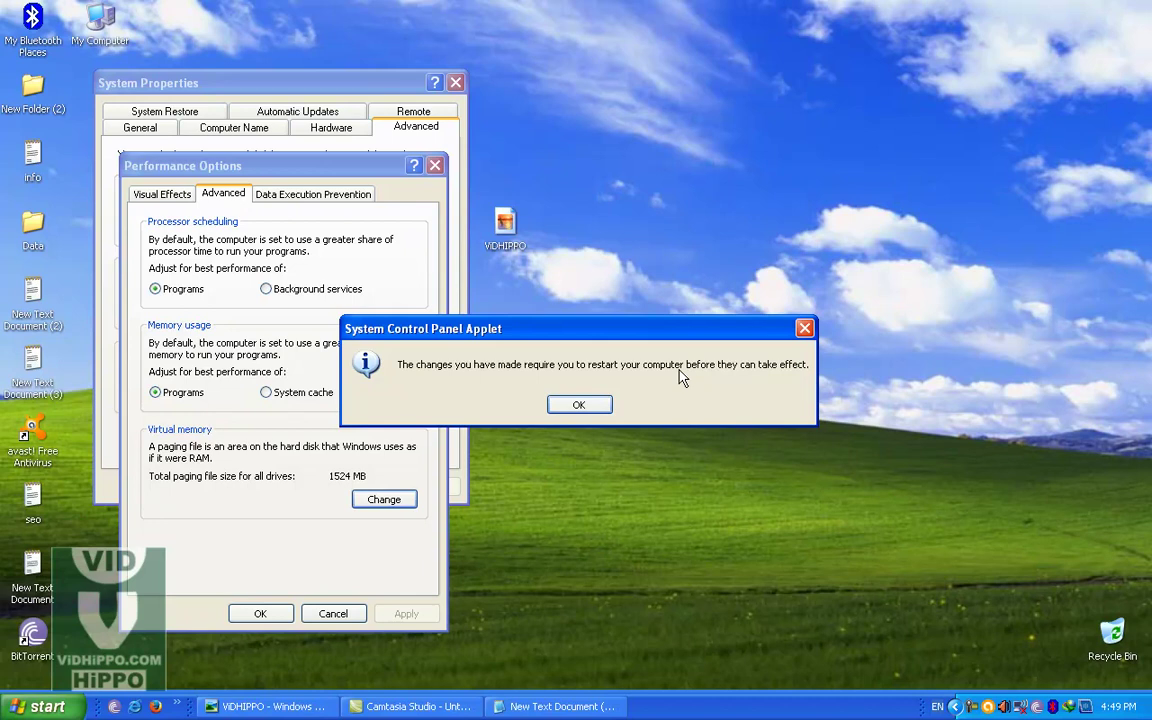
Step: Acknowledge the restart notice, apply the performance changes, and close Performance Options and System Properties with the changes accepted
{"action": "left_click", "coordinate": [580, 404]}
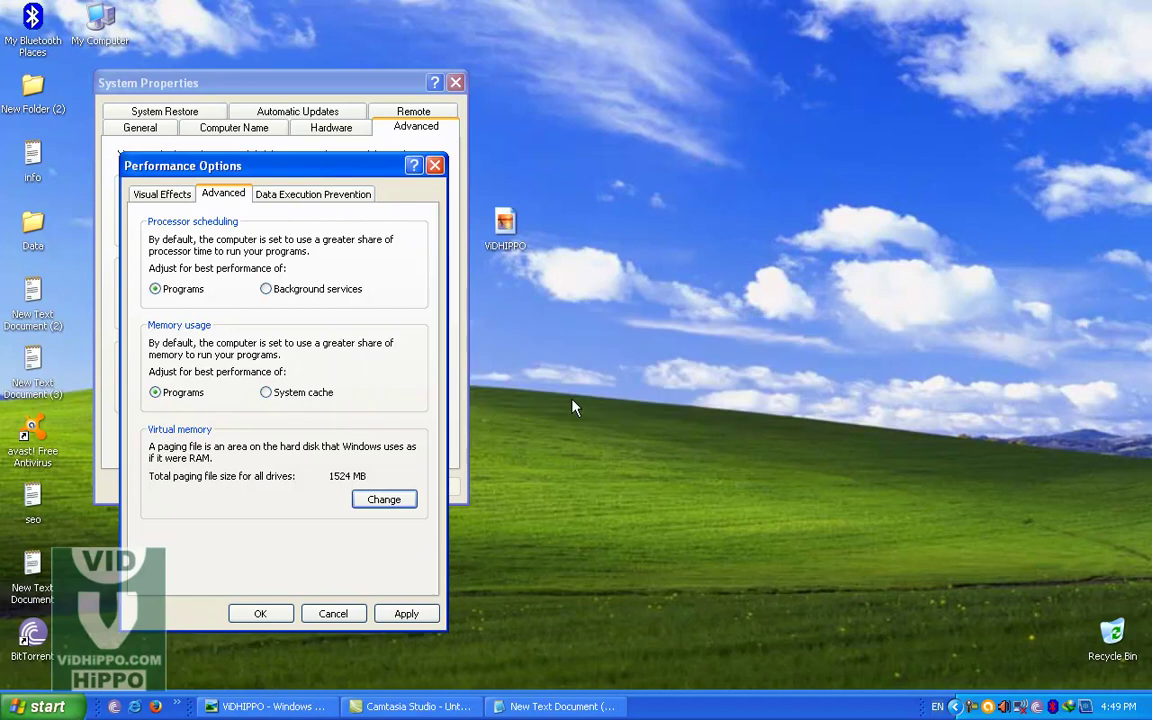
{"action": "left_click", "coordinate": [405, 614]}
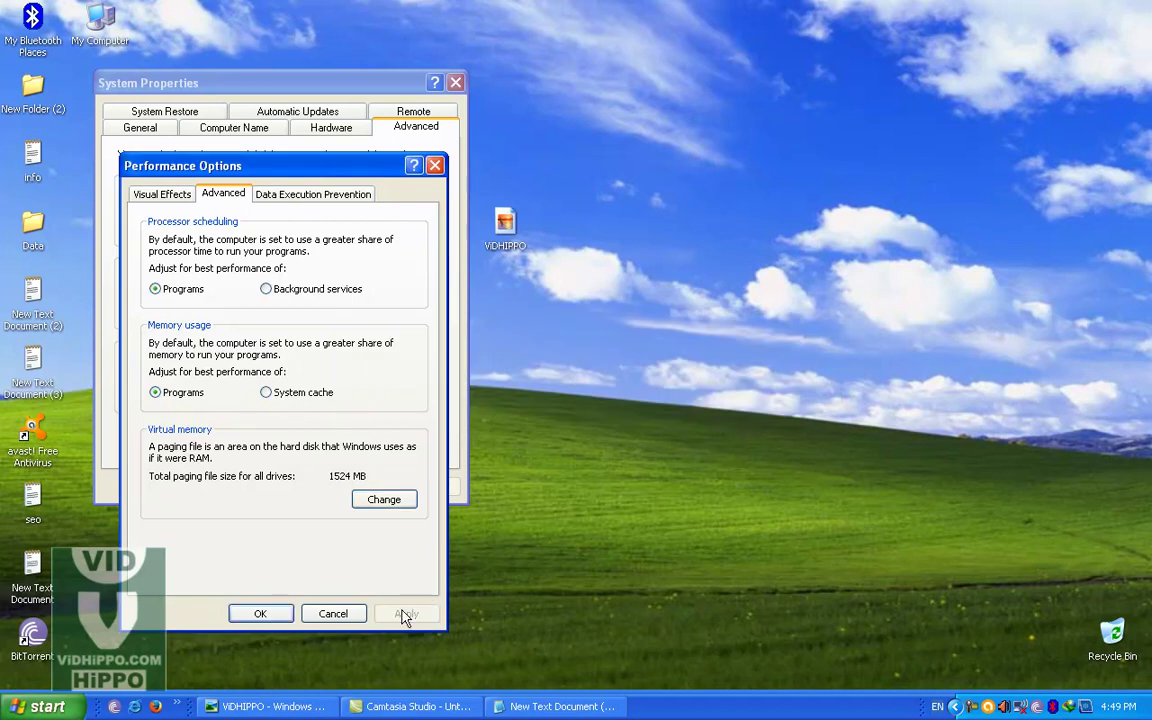
{"action": "left_click", "coordinate": [260, 613]}
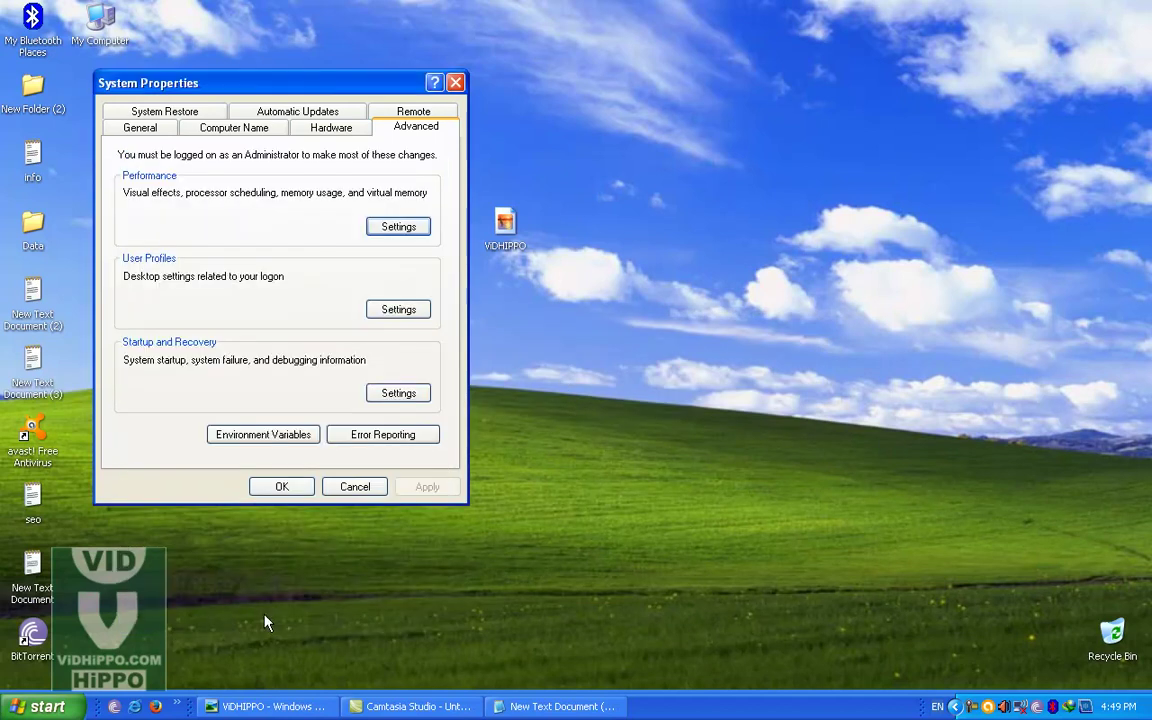
{"action": "left_click", "coordinate": [284, 488]}
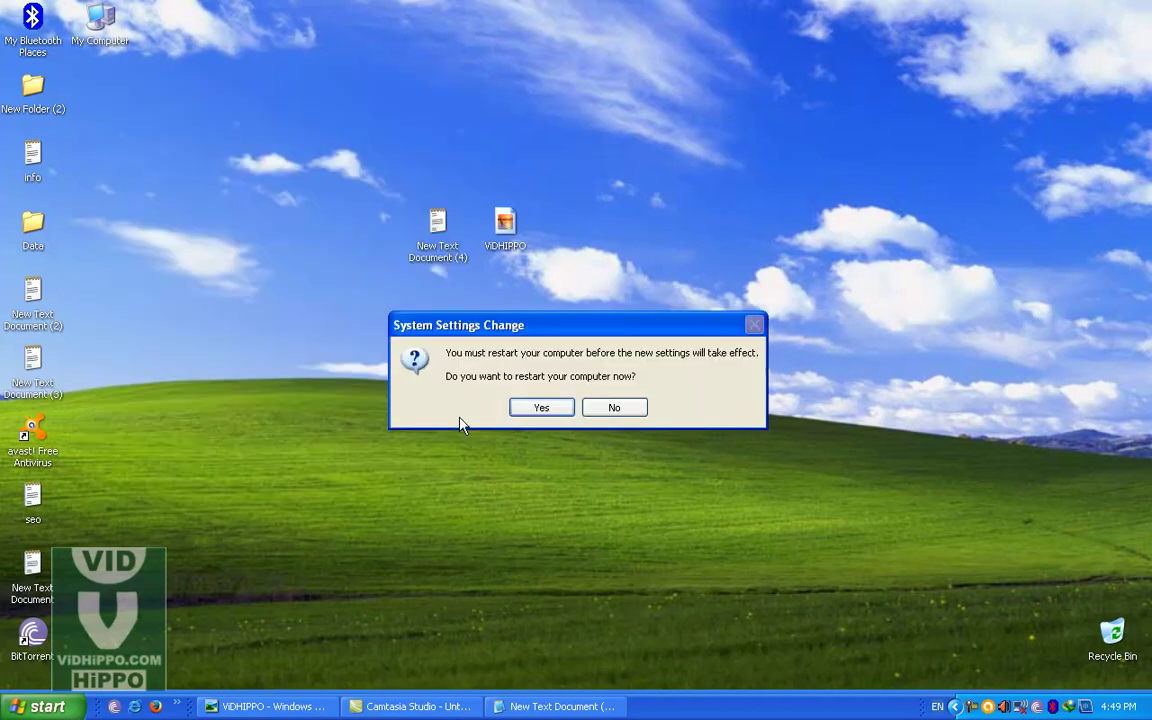